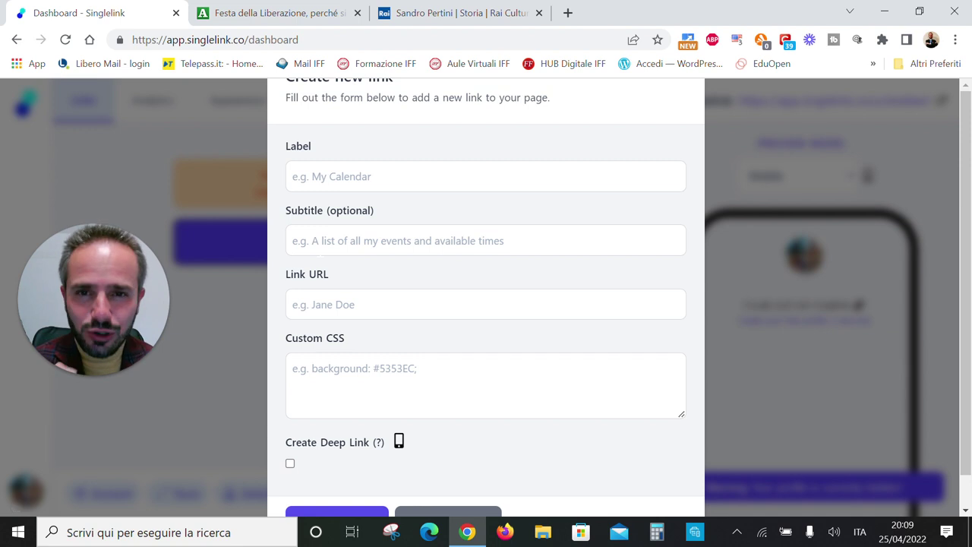
Look over the ANSA article on the Festa della Liberazione and the Rai Cultura page on Sandro Pertini, and return to the link form.
left_click(258, 13)
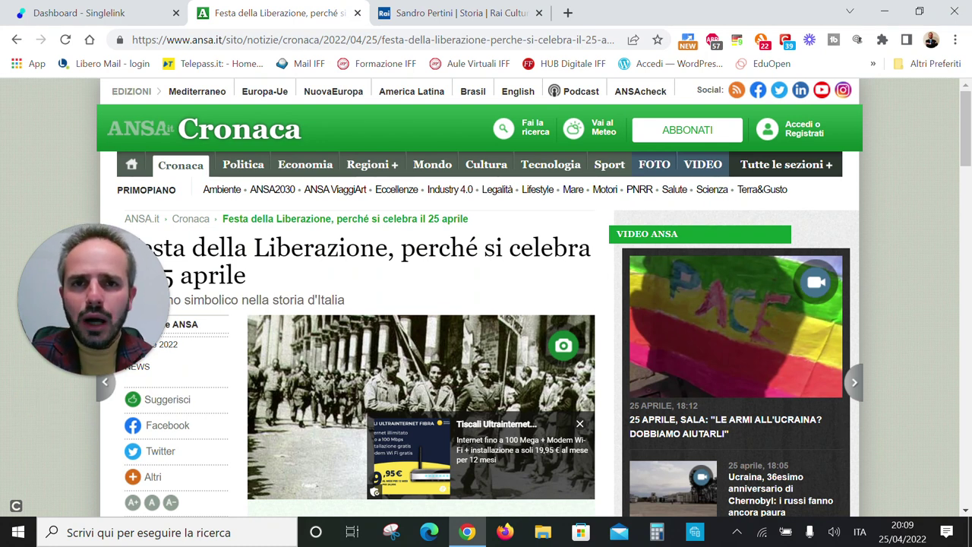
left_click(459, 17)
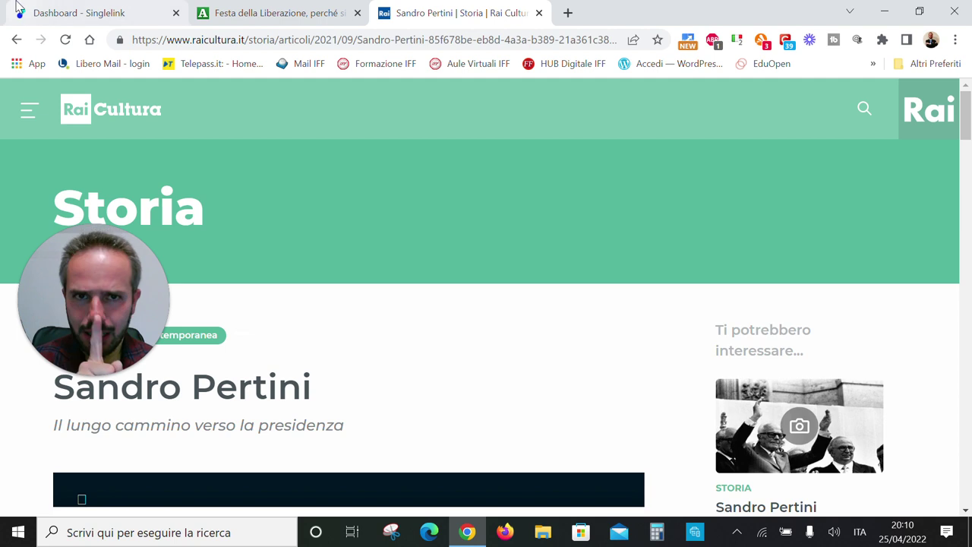
left_click(68, 15)
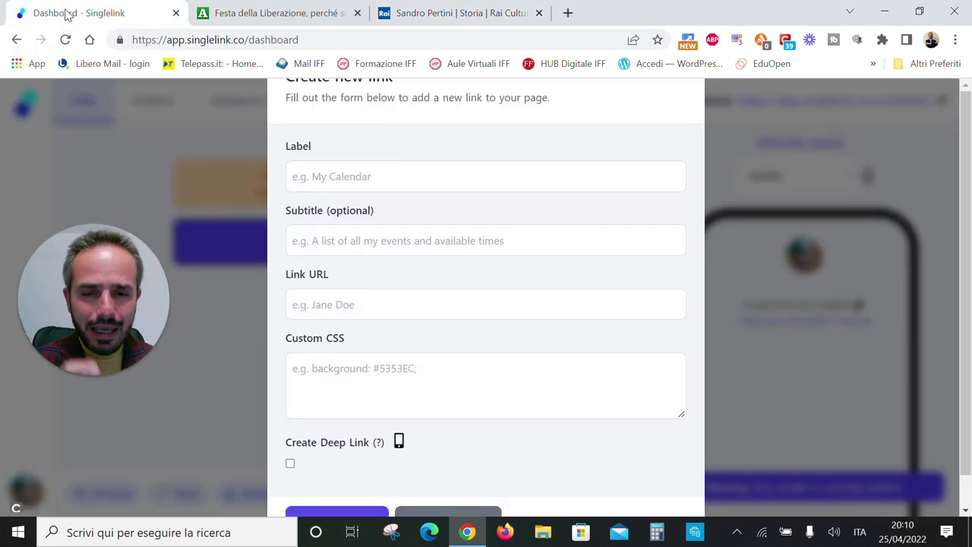
Label the new link "Storia della Festa della Liberazione" with the subtitle "Fonte: Ansa.it - Approfondimento sul 25 Aprile".
left_click(342, 173)
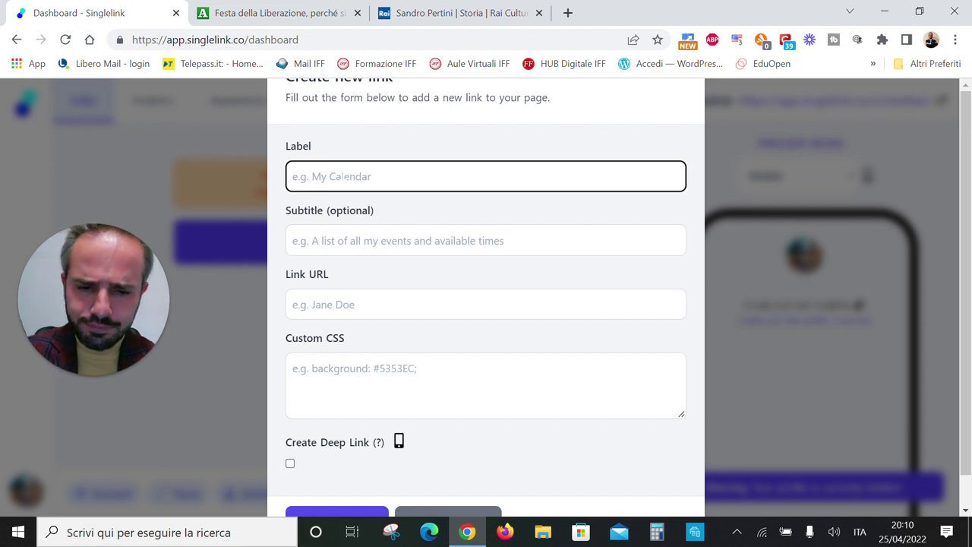
type("S")
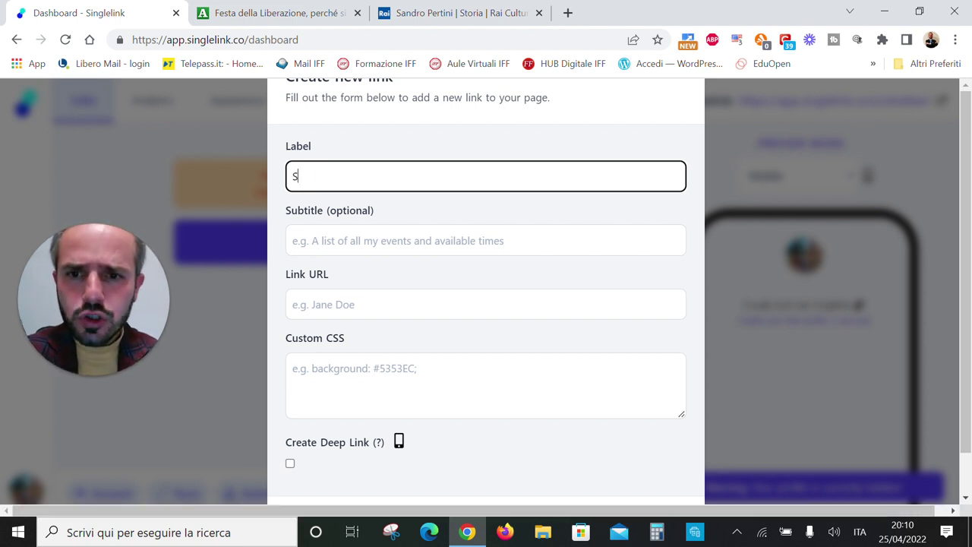
type("toria della ")
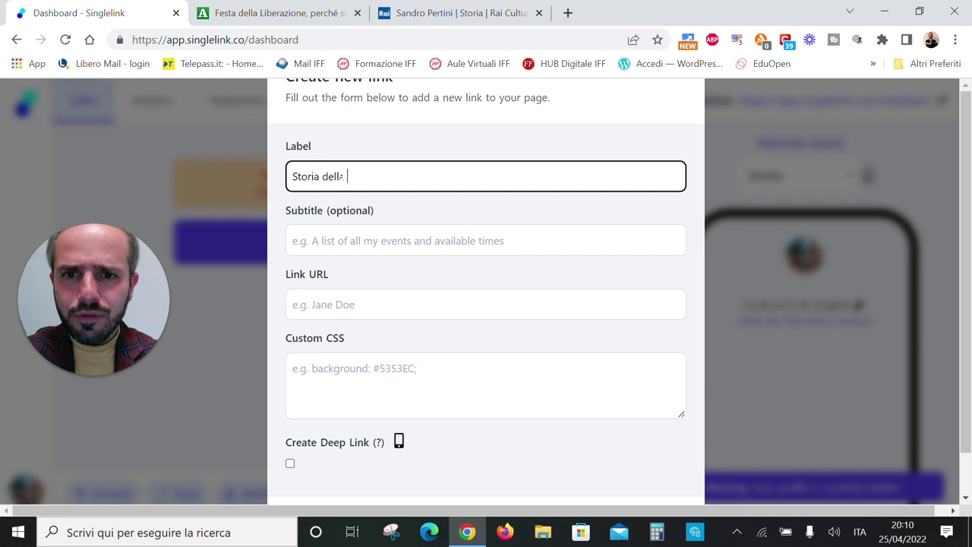
type("Festa della Liberazione")
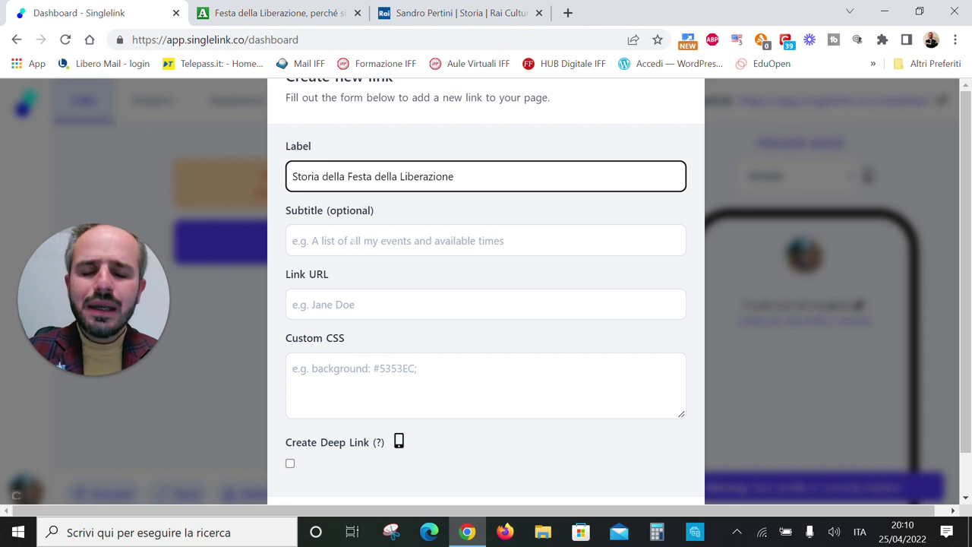
left_click(353, 240)
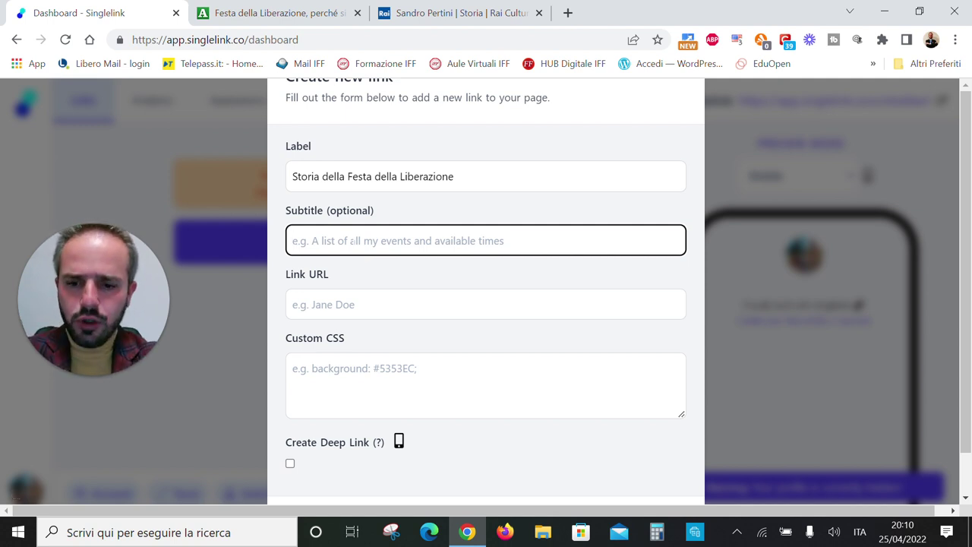
type("Fonte: Ansa.it - Approfondimento sul 25 Aprile")
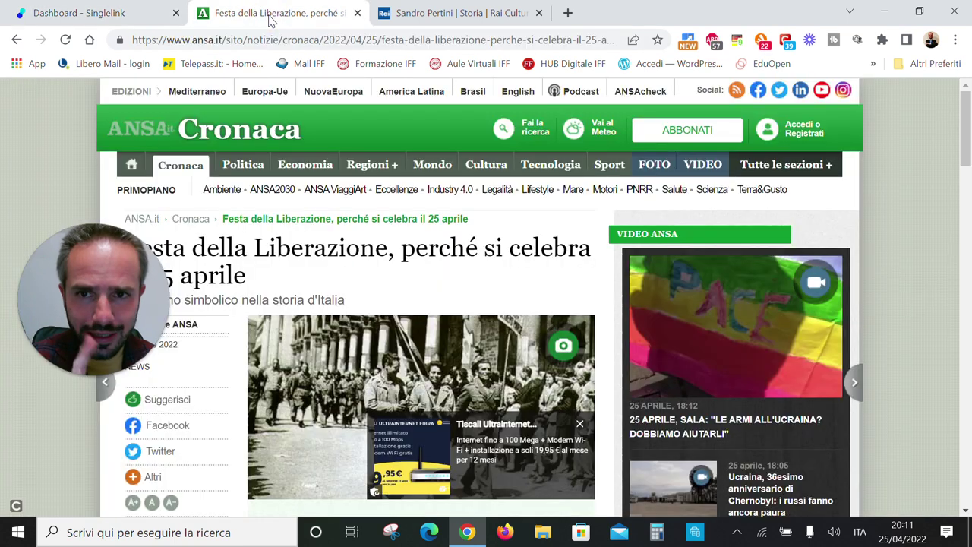
Copy the web address of the ANSA Festa della Liberazione article into the new link's URL.
left_click(271, 17)
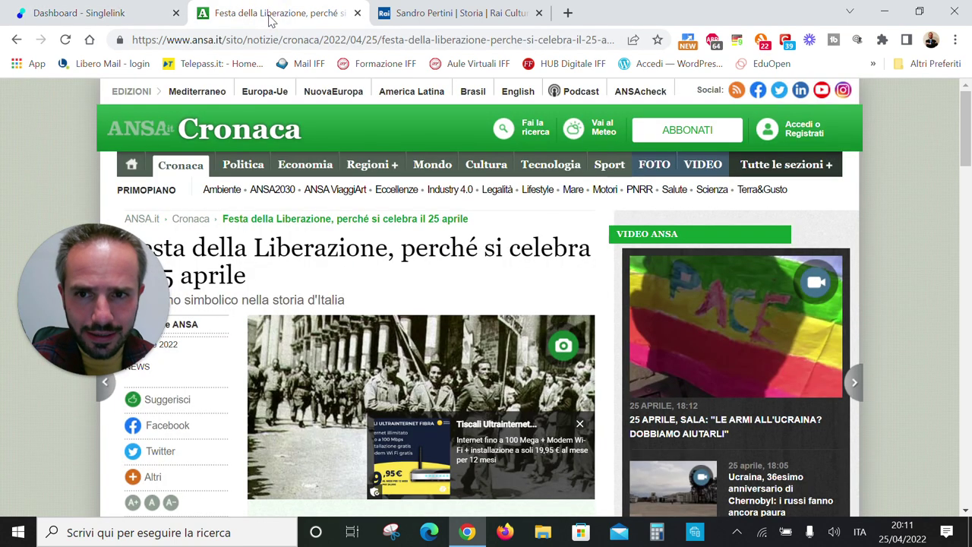
left_click(301, 40)
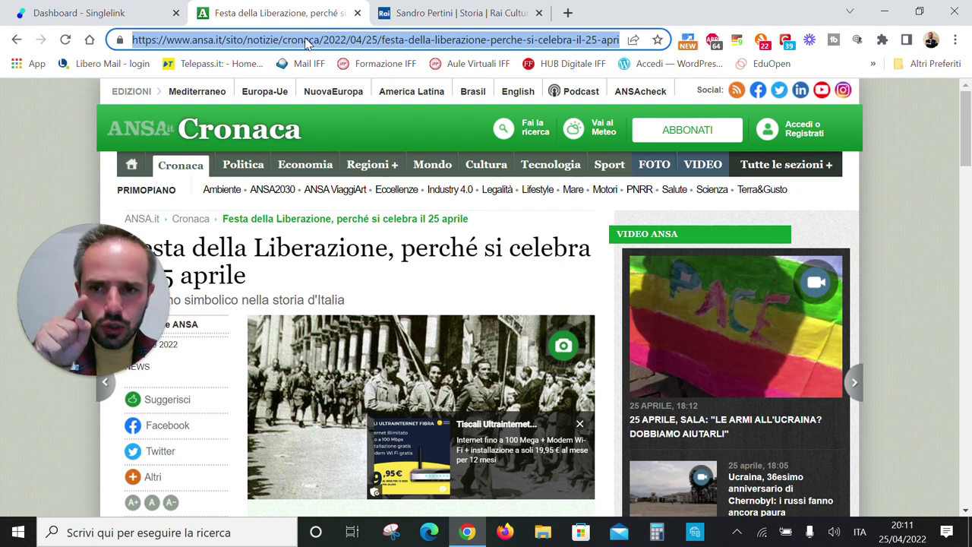
right_click(307, 43)
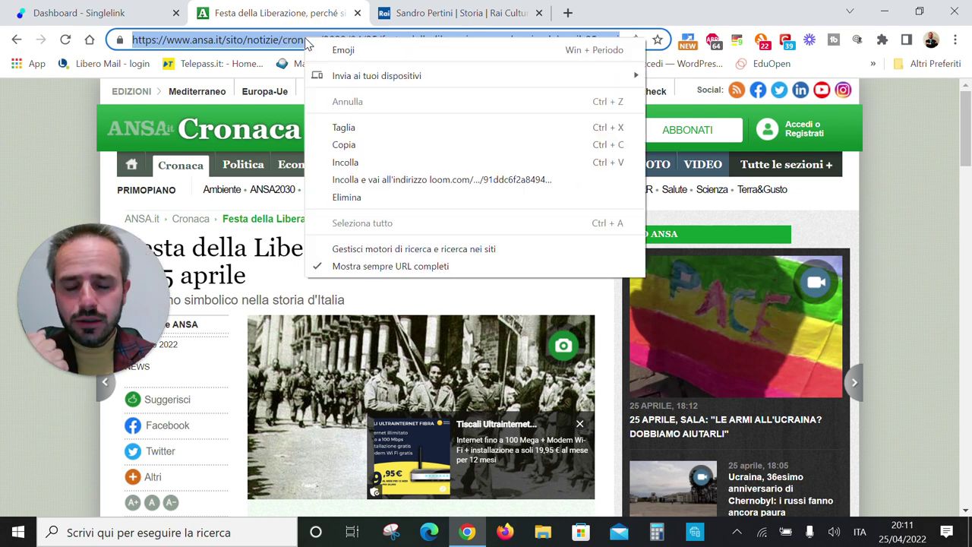
left_click(352, 145)
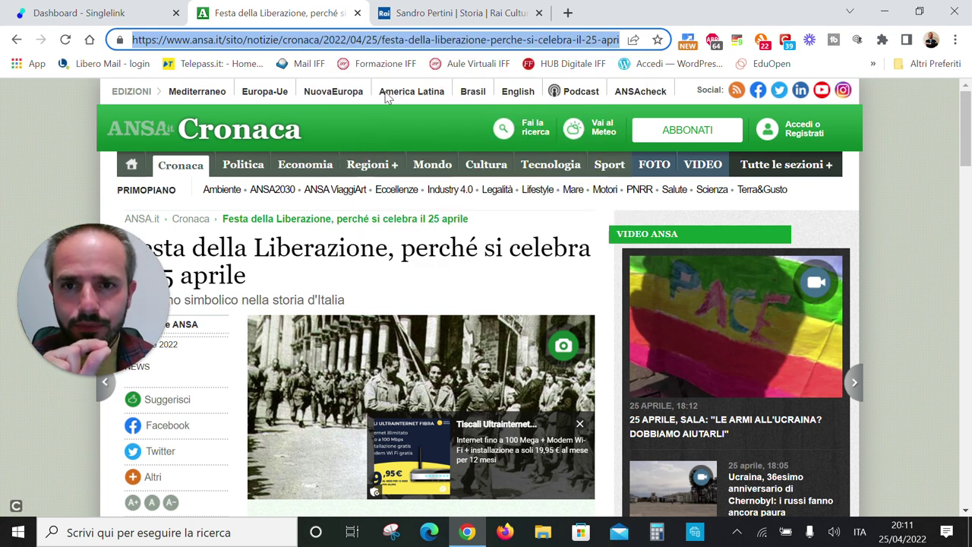
left_click(79, 11)
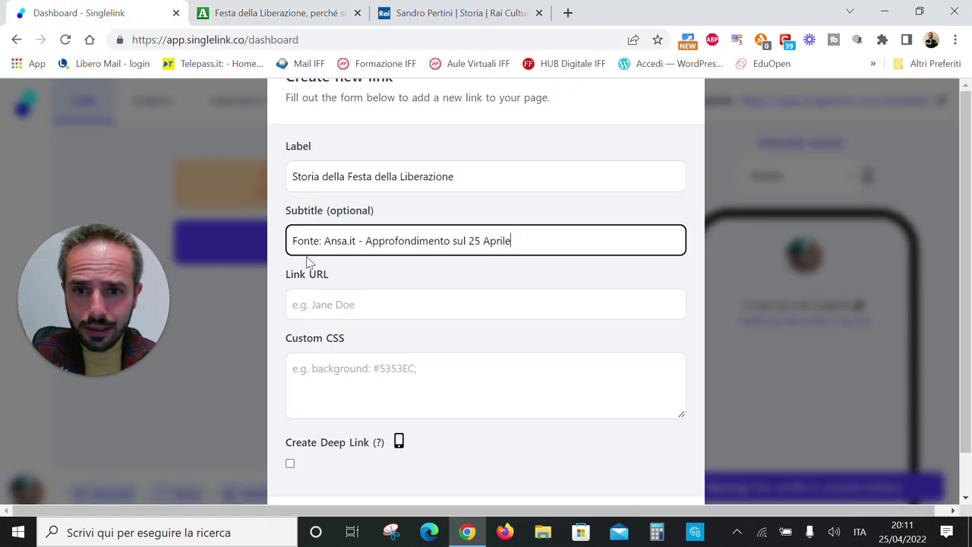
left_click(342, 304)
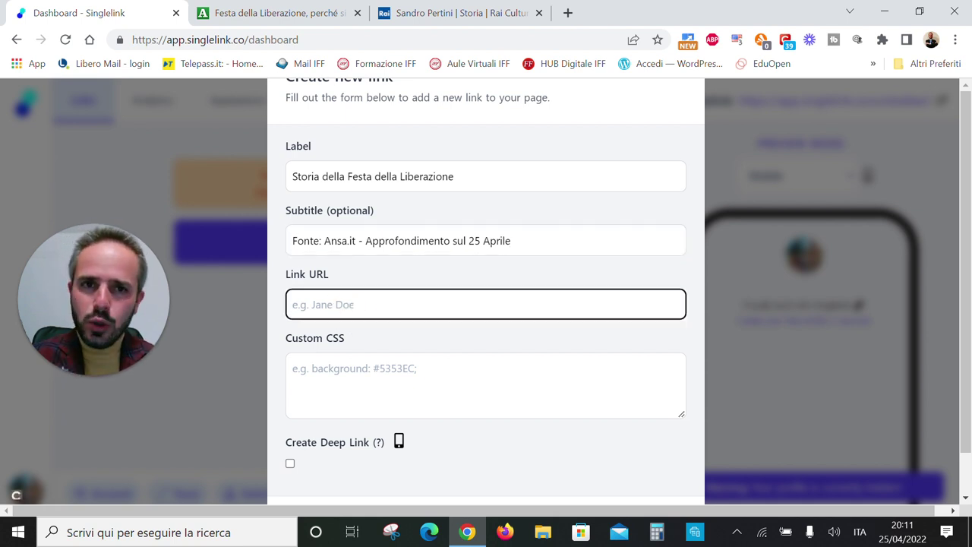
right_click(354, 311)
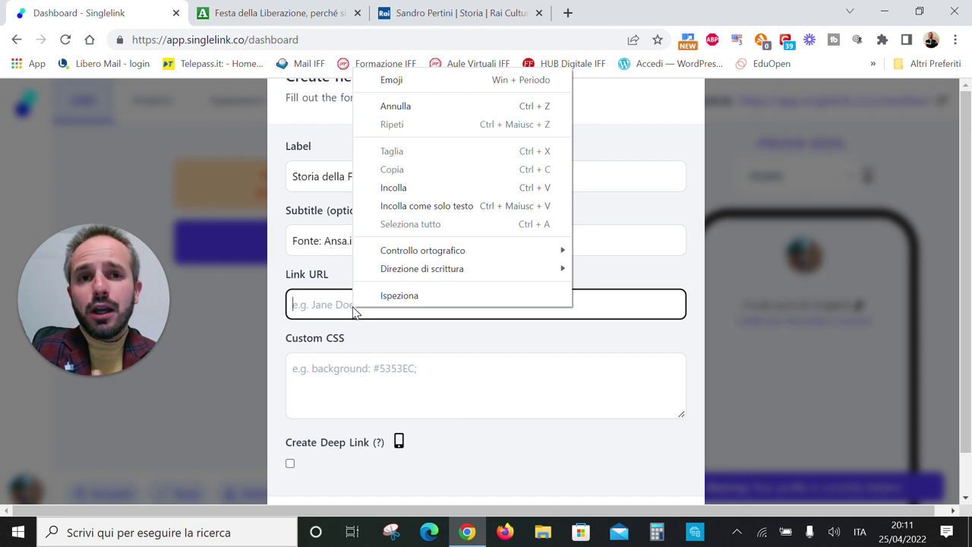
left_click(417, 190)
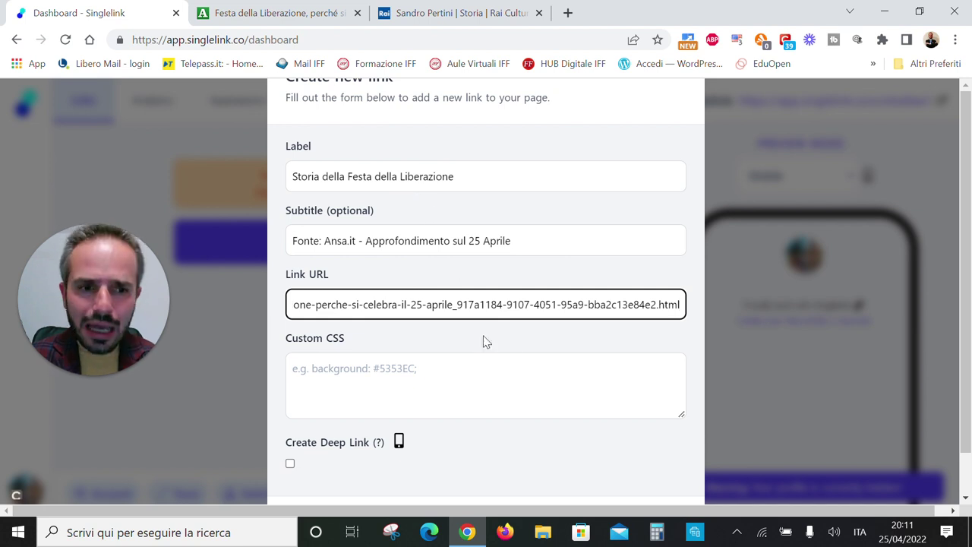
Save the Festa della Liberazione link and close the link creation form.
scroll(683, 342, "down", 1)
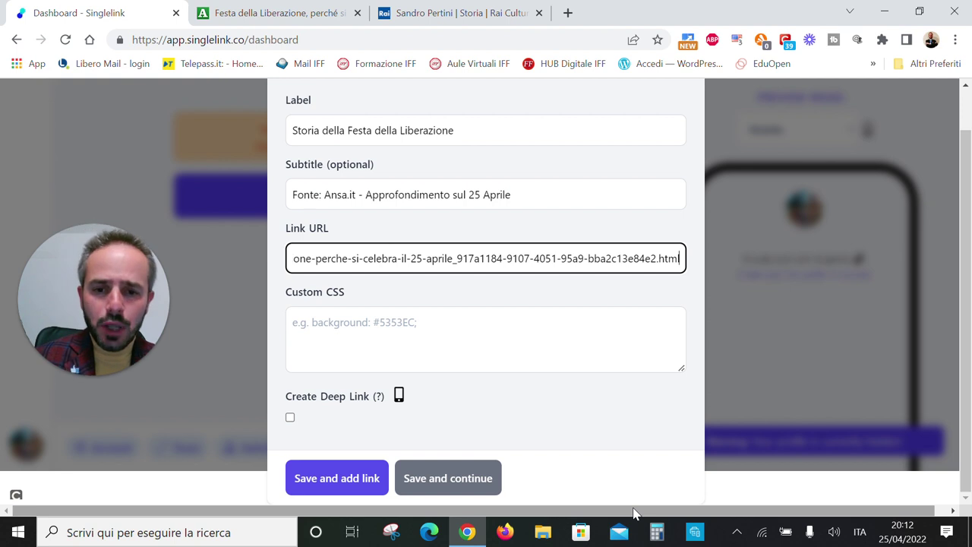
left_click(449, 492)
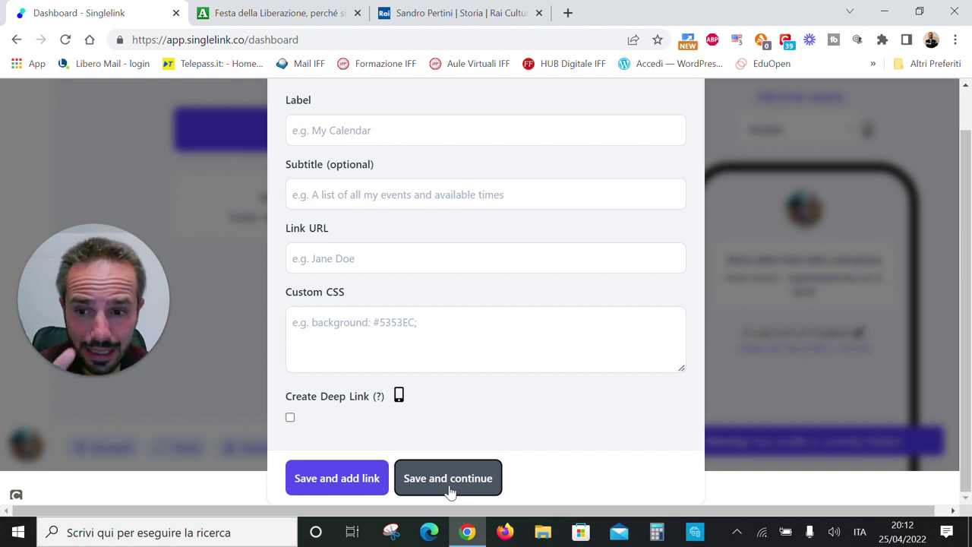
left_click(465, 486)
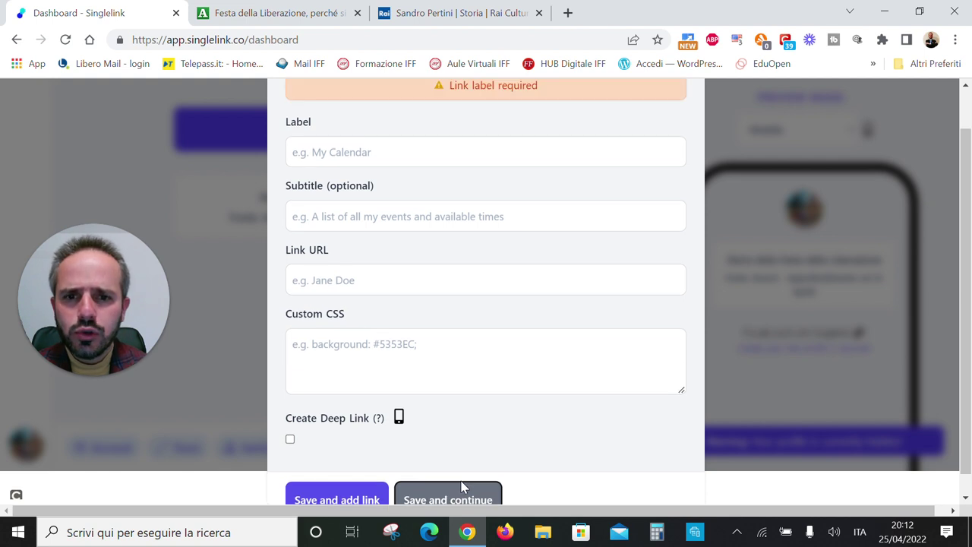
scroll(460, 477, "down", 1)
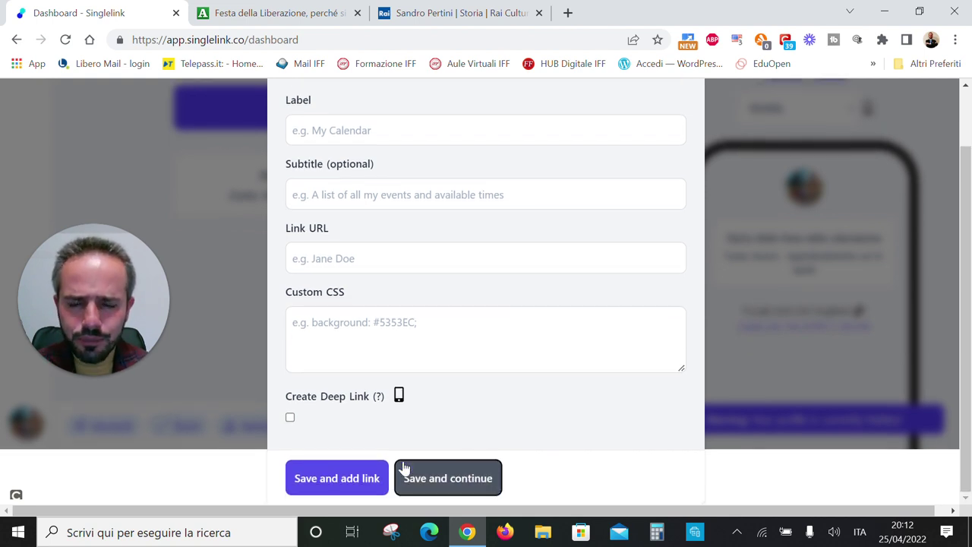
left_click(797, 290)
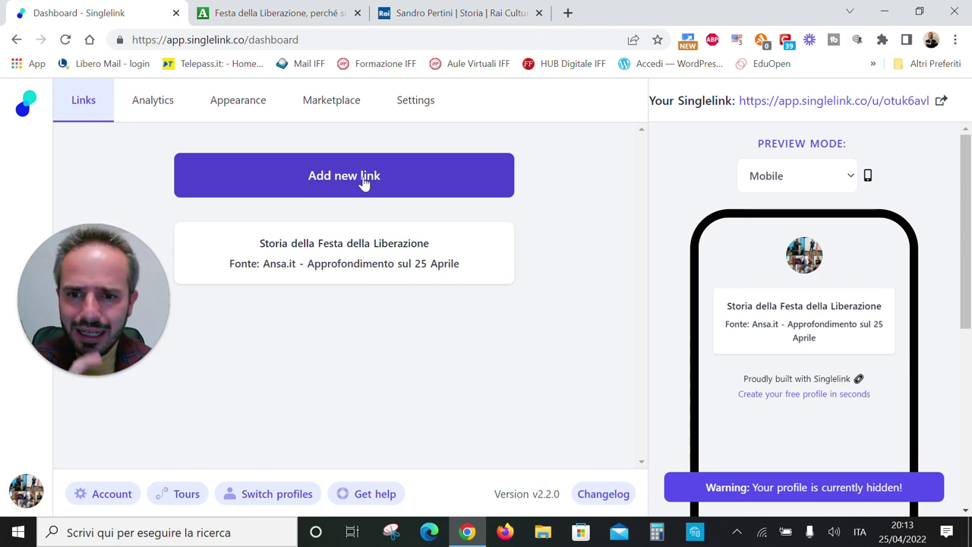
In the site settings, set the page headline to "La Resistenza in Italia".
left_click(420, 113)
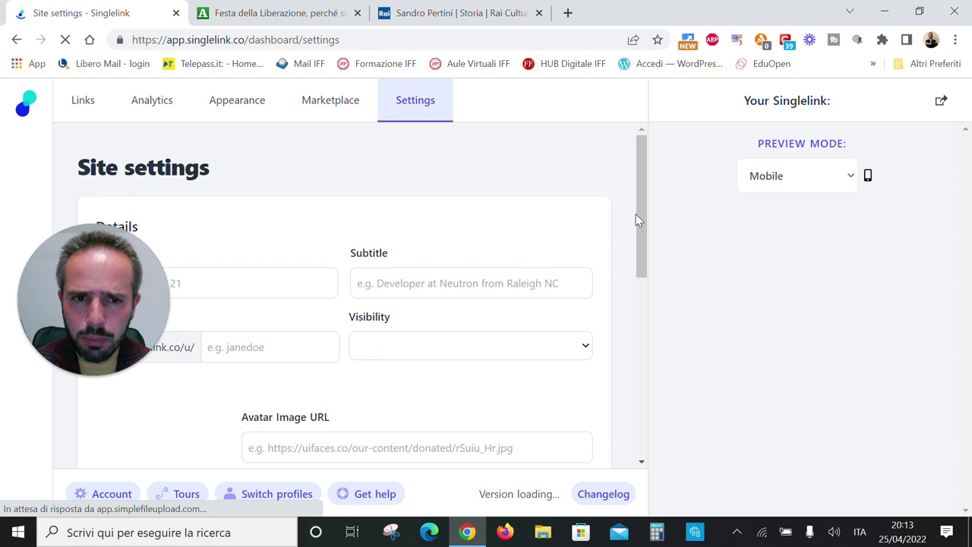
scroll(647, 251, "down", 2)
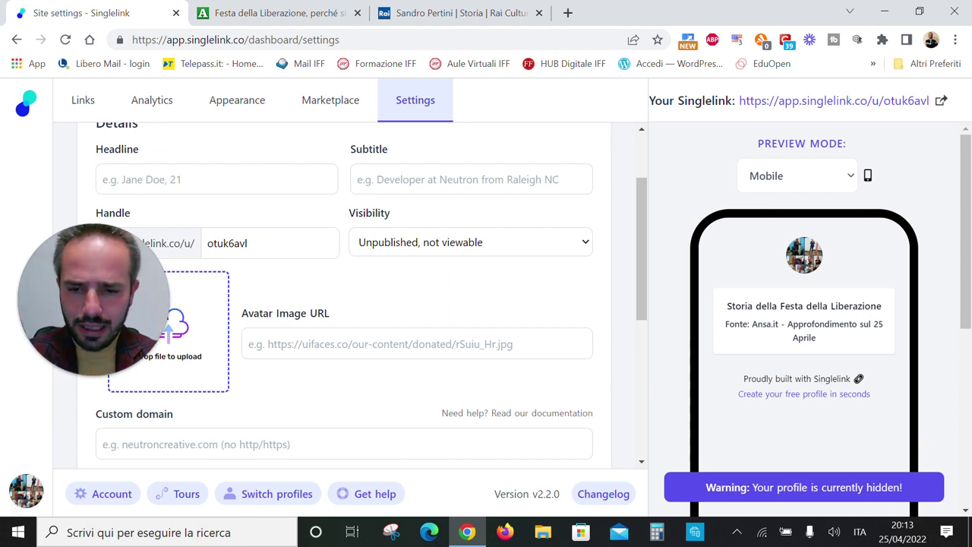
type("La Resi")
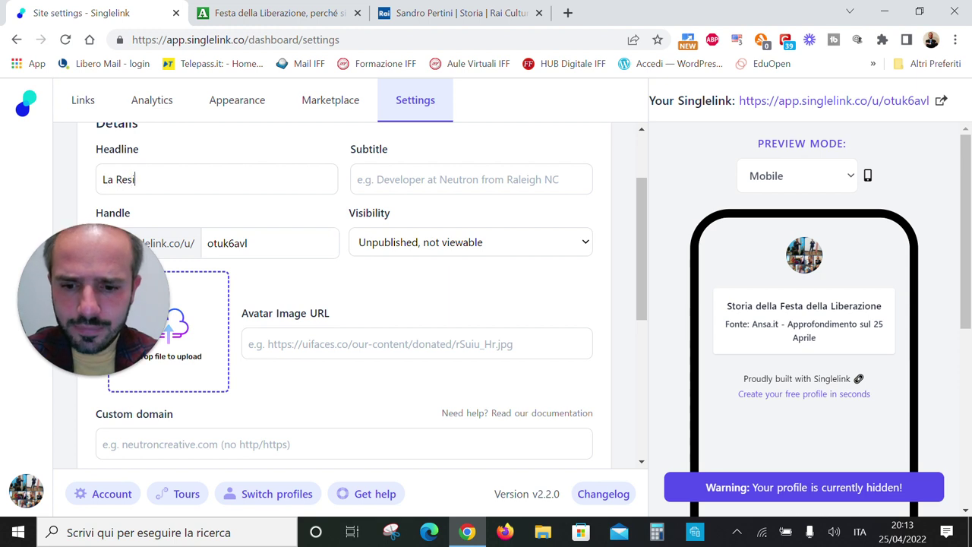
type("stenza  n Italiua")
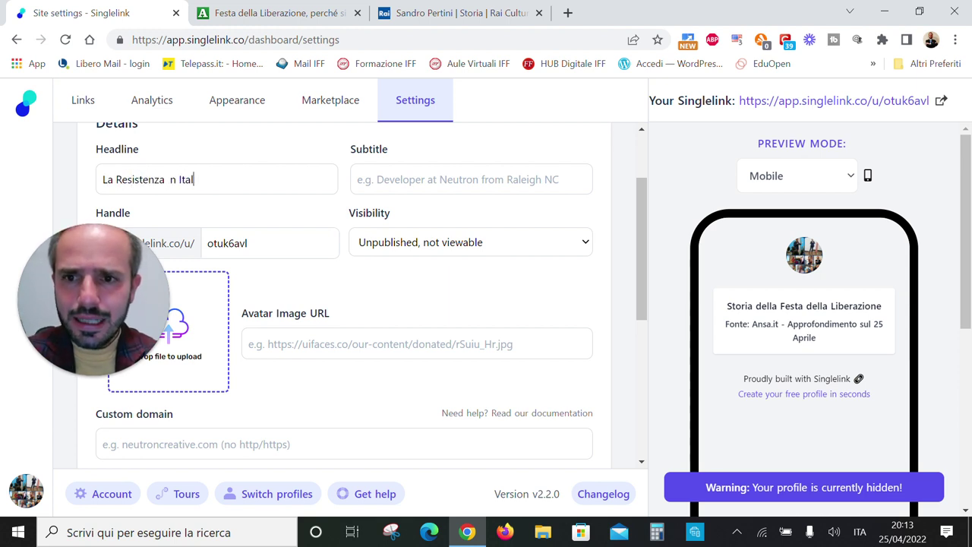
key("BackSpace")
key("BackSpace")
type("a")
Set the page subtitle to "Approfondimenti per lo studio".
left_click(428, 180)
type("Approf")
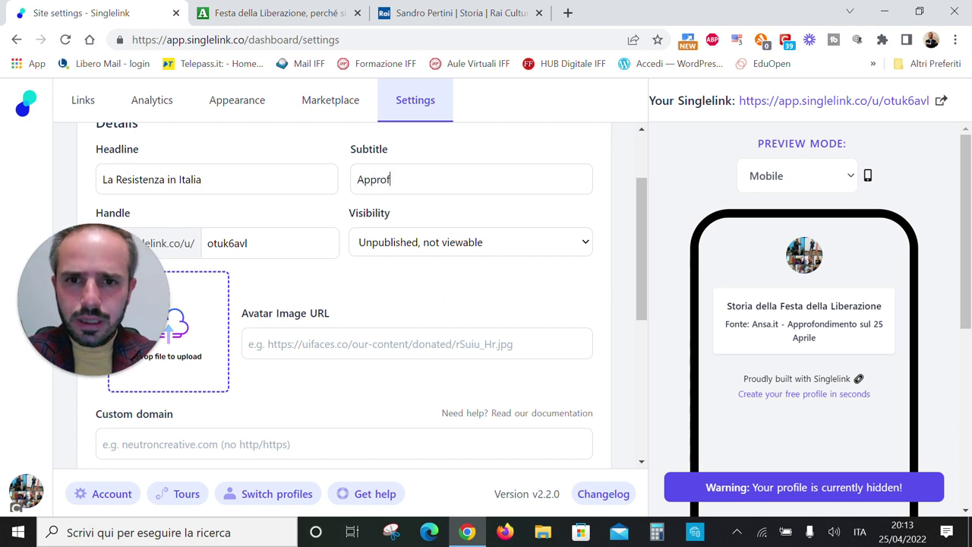
type("ondimenti ")
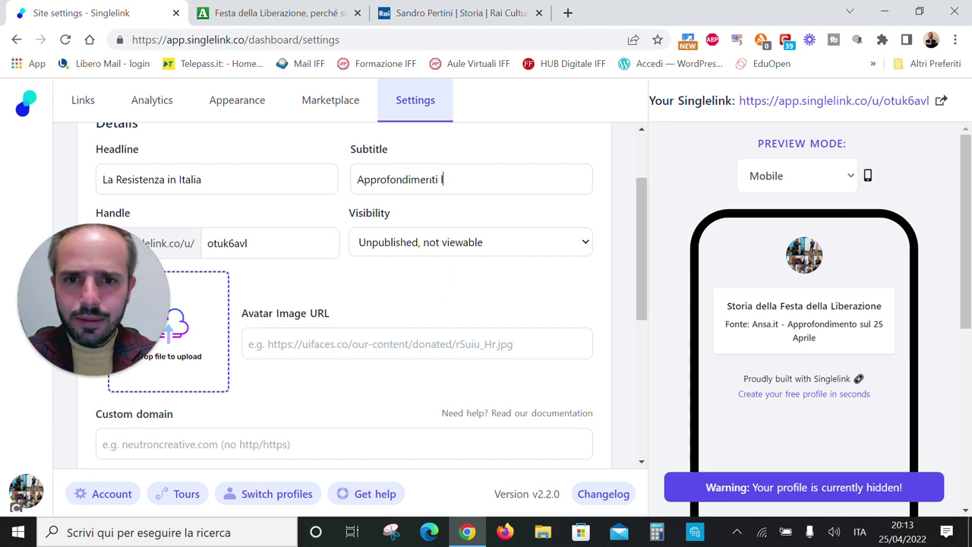
type("per lo studio")
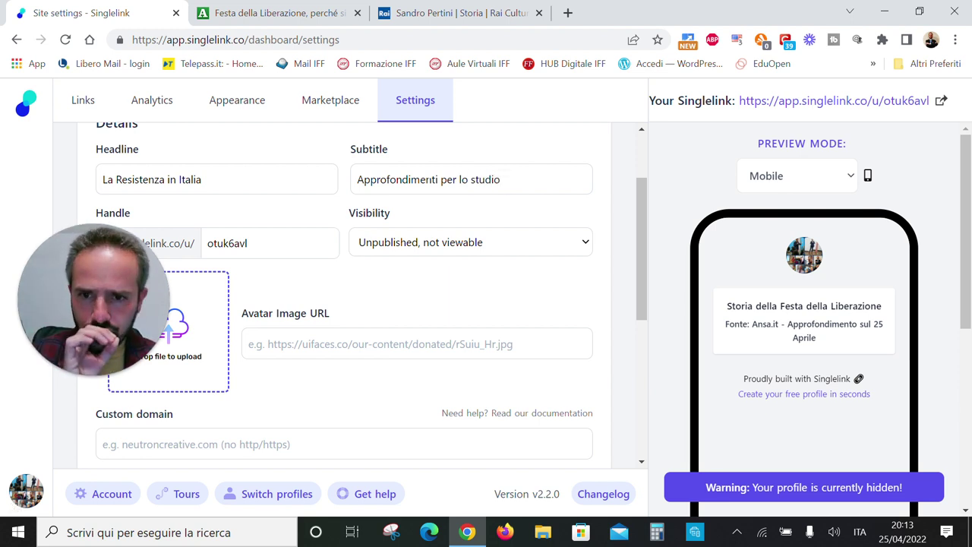
Replace the page's handle with "storia25aprile".
left_click(279, 243)
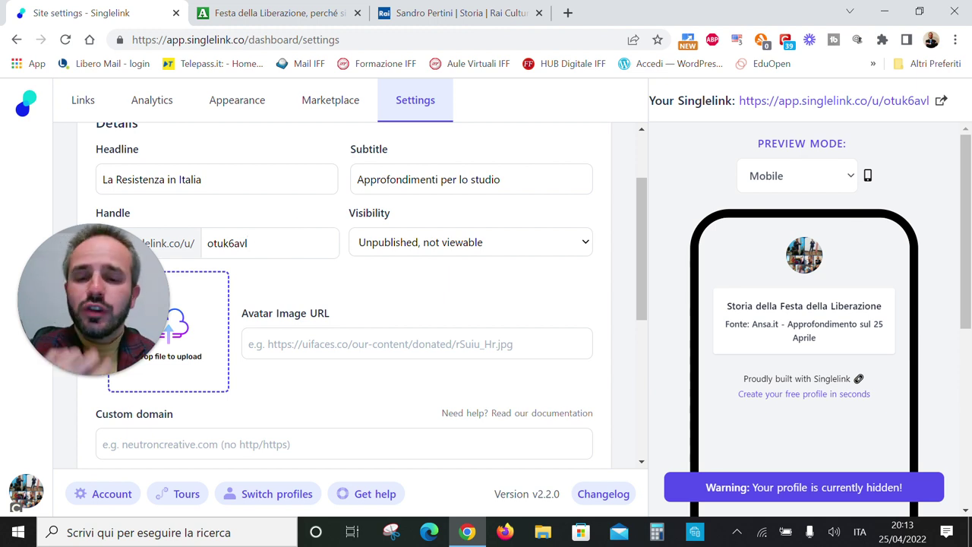
left_click_drag(95, 277, 109, 353)
key("alt+Tab")
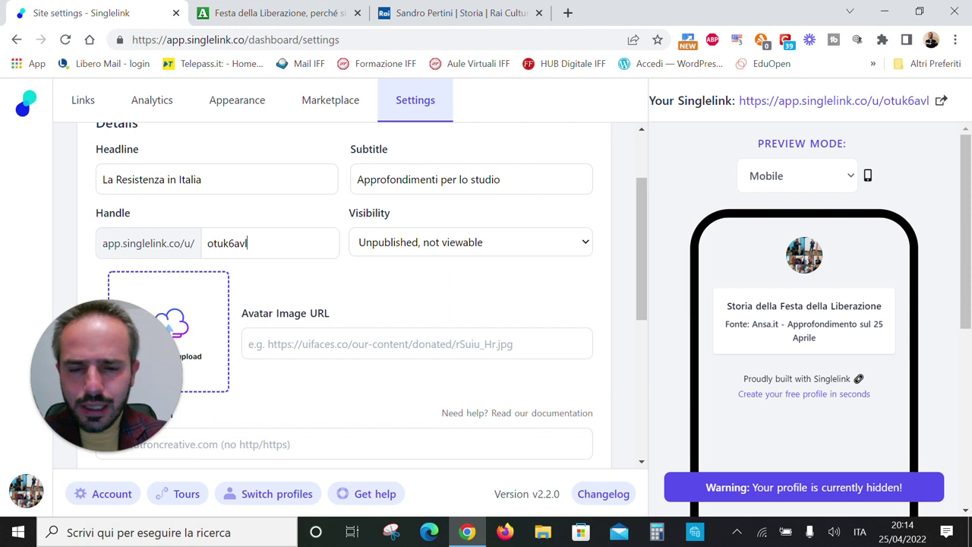
key("BackSpace")
key("BackSpace")
key("BackSpace")
key("BackSpace")
key("BackSpace")
key("BackSpace")
key("BackSpace")
key("BackSpace")
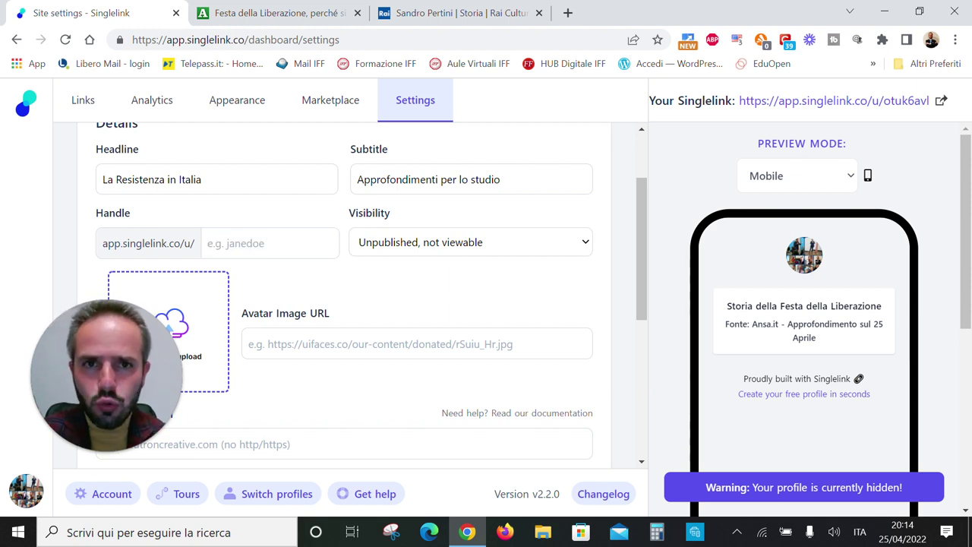
type("storia25apriie")
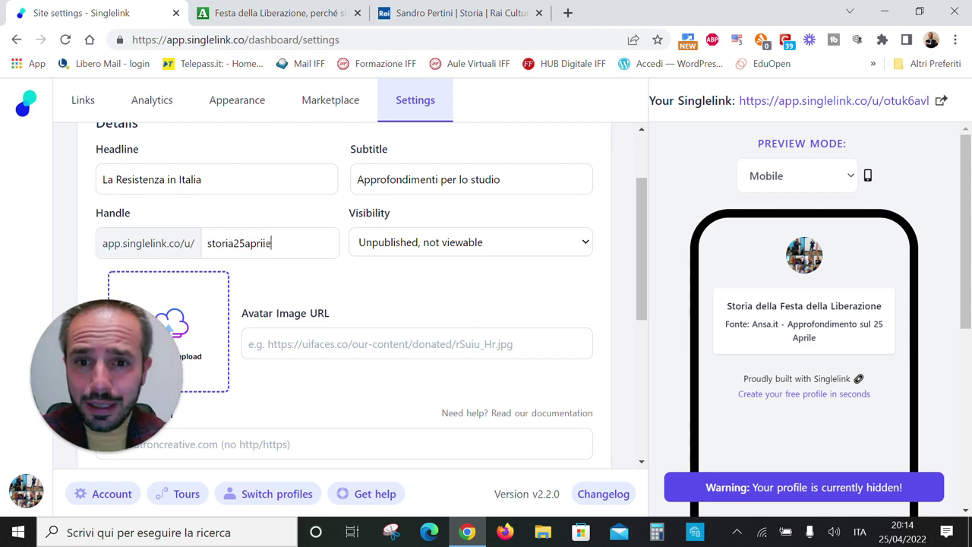
key("BackSpace")
key("BackSpace")
type("le")
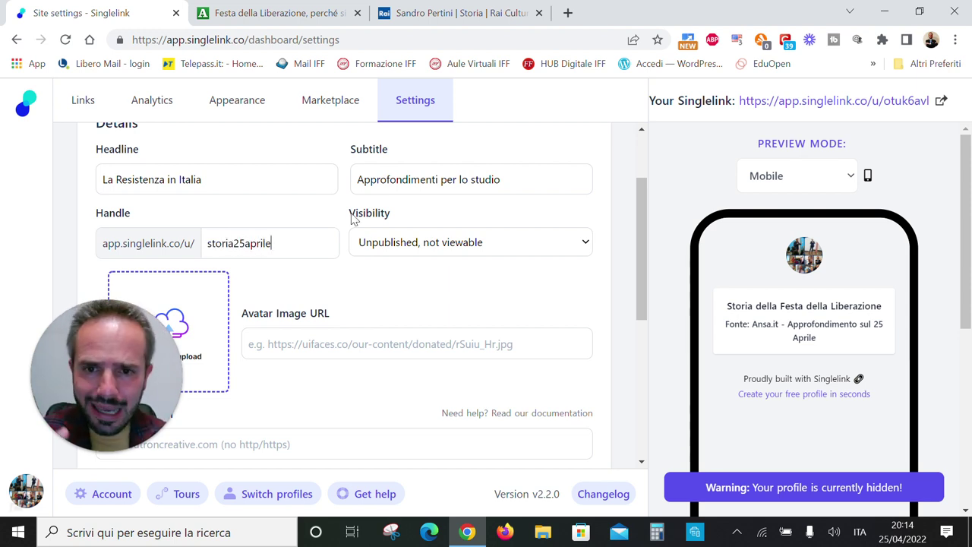
Set the page's visibility to "Public, no sensitive content (Most used)" and save the site settings.
left_click(587, 245)
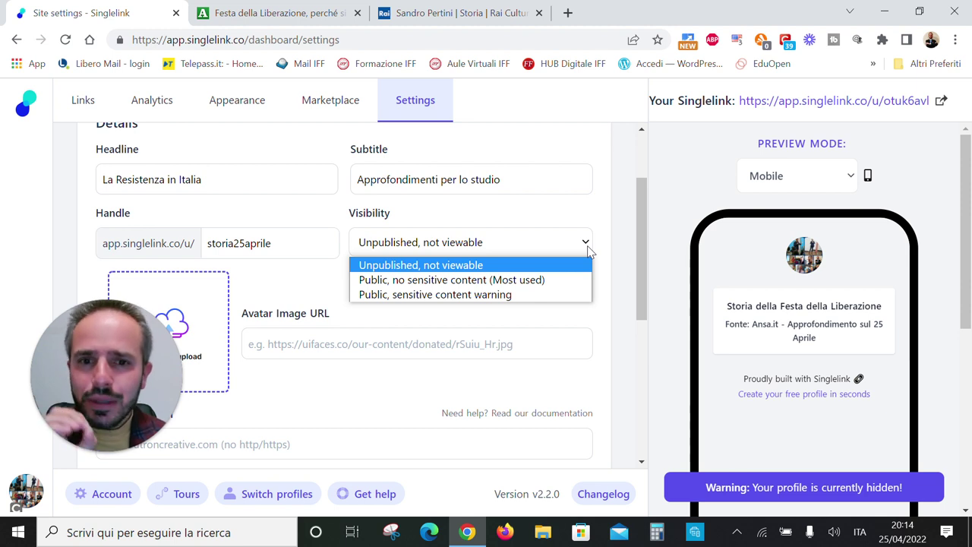
left_click(456, 280)
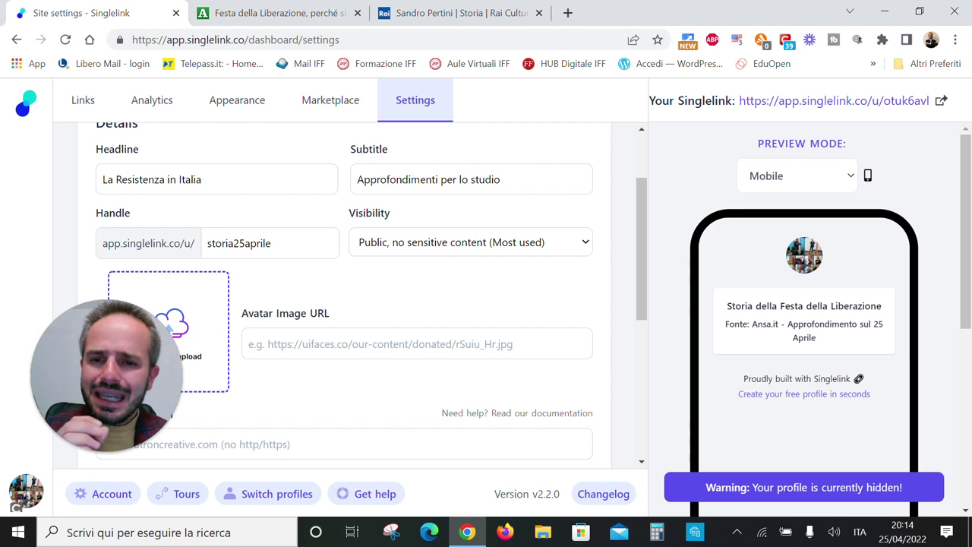
scroll(252, 332, "down", 1)
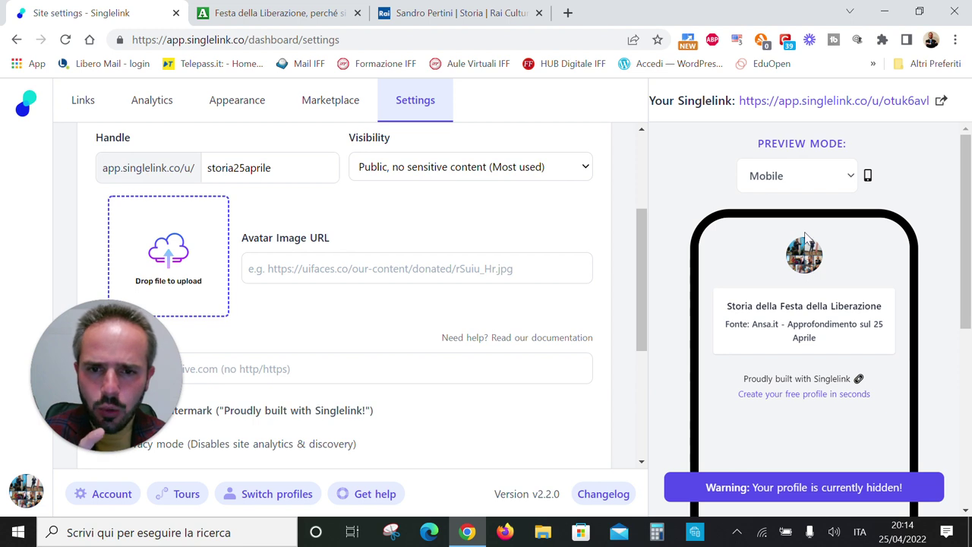
scroll(807, 272, "down", 3)
left_click_drag(643, 308, 641, 373)
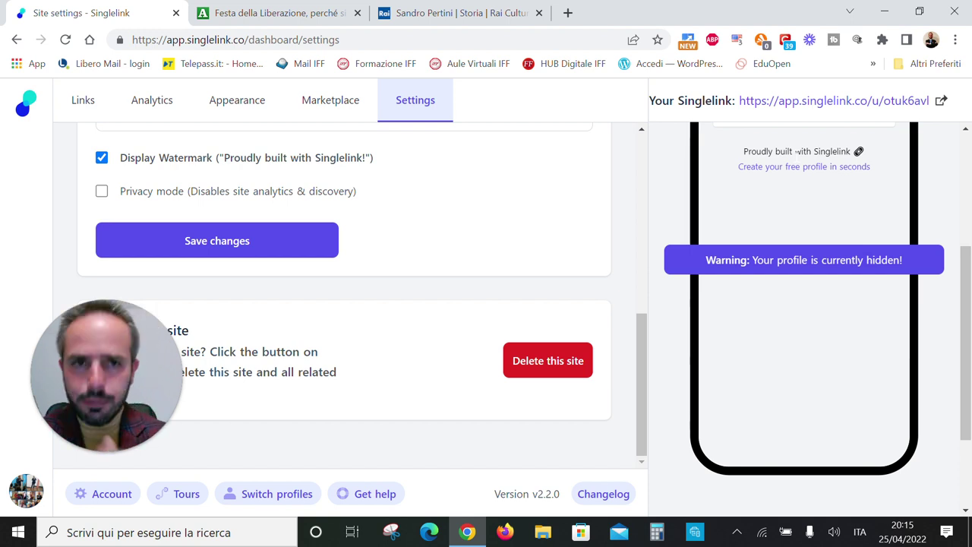
left_click(302, 239)
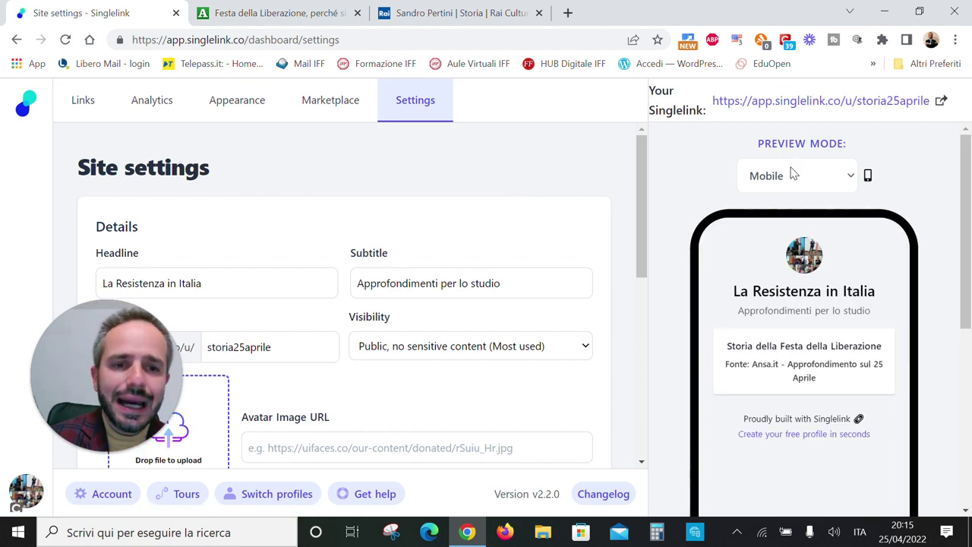
Review the page preview and check which preview modes are offered, keeping Mobile.
left_click_drag(966, 218, 969, 232)
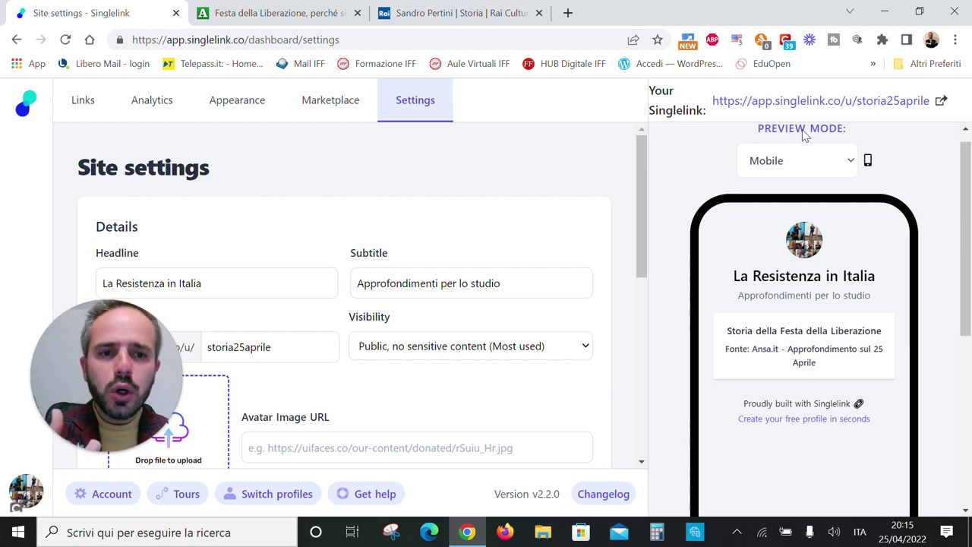
left_click(850, 167)
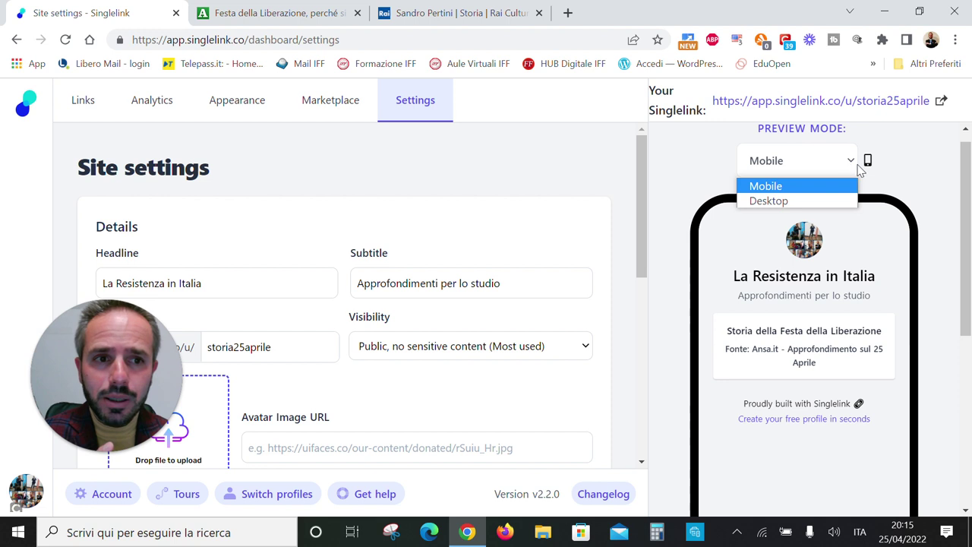
left_click(935, 162)
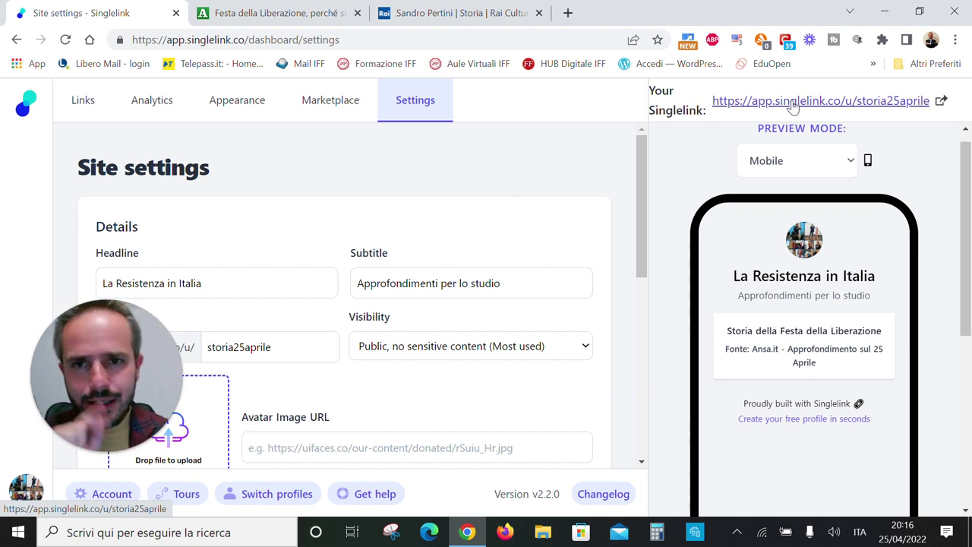
Open the sharing options for the page's public link to check the QR code and social media sharing.
left_click(942, 106)
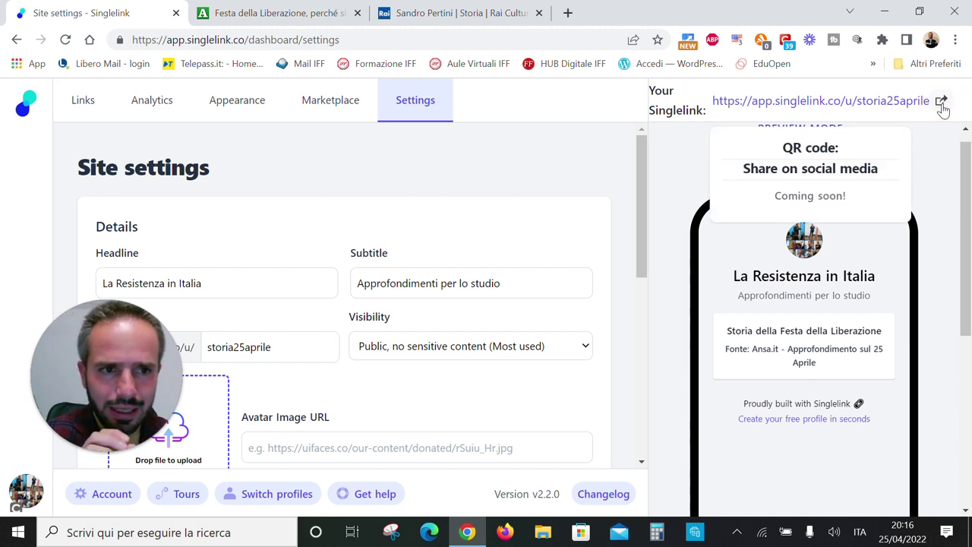
left_click(942, 107)
left_click(942, 106)
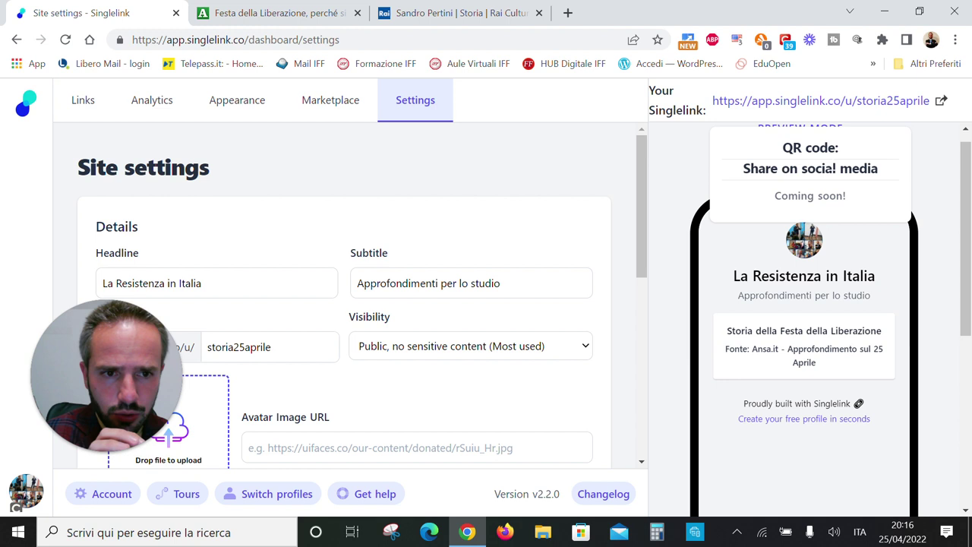